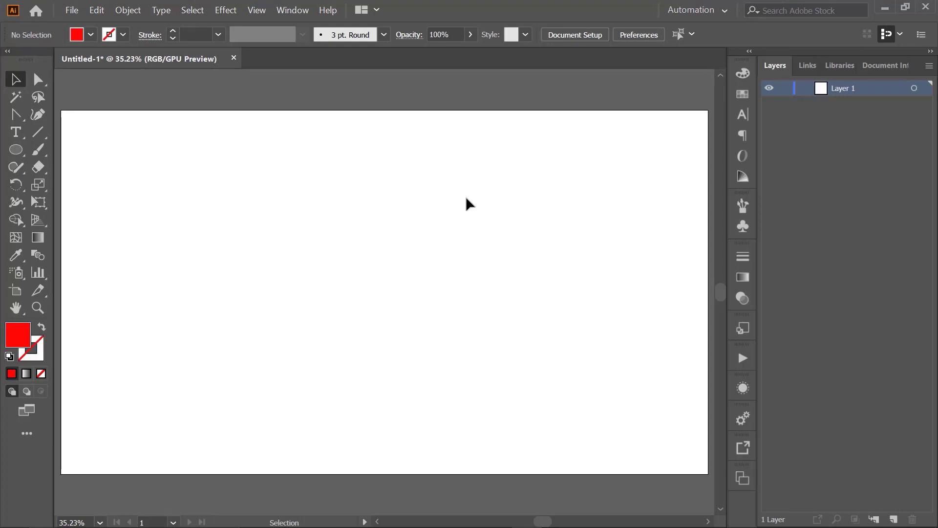
Draw a column graph across the left half of the artboard and move its data window clear of the graph.
click(43, 276)
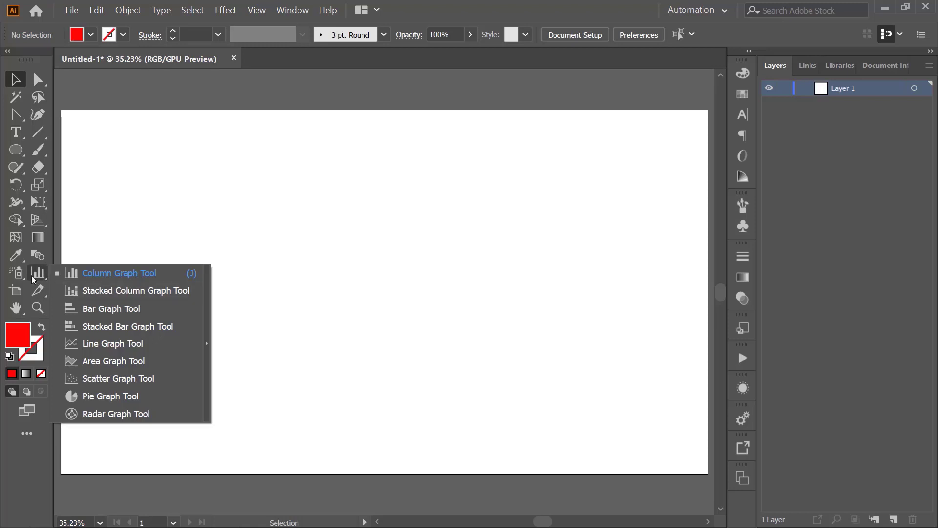
click(112, 272)
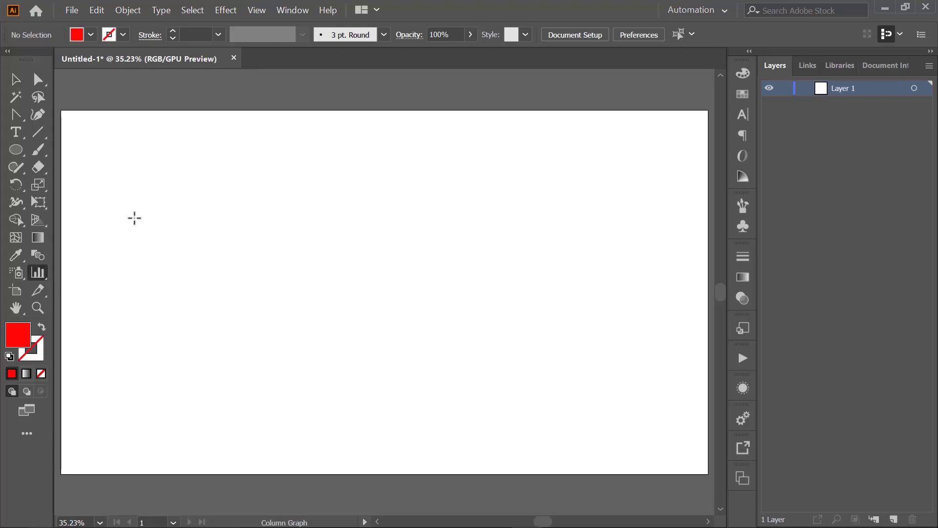
drag(94, 185, 410, 410)
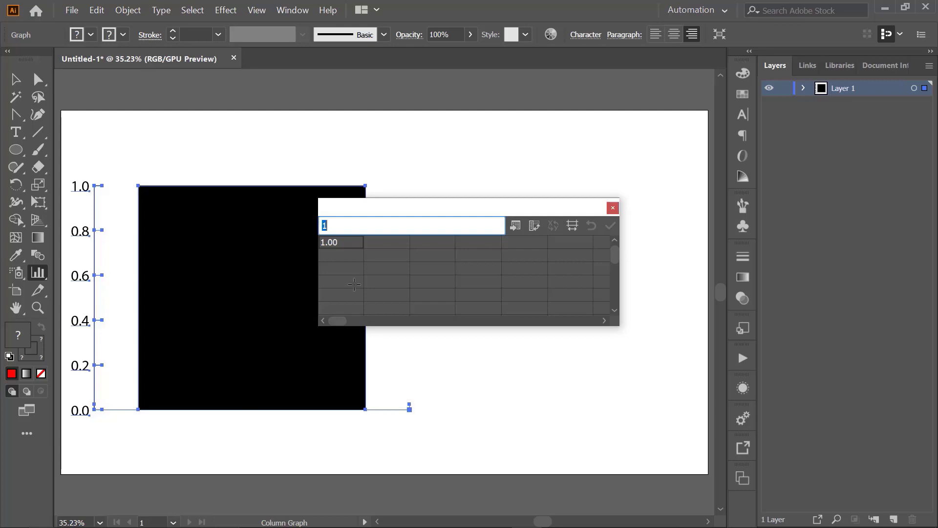
drag(431, 205, 522, 205)
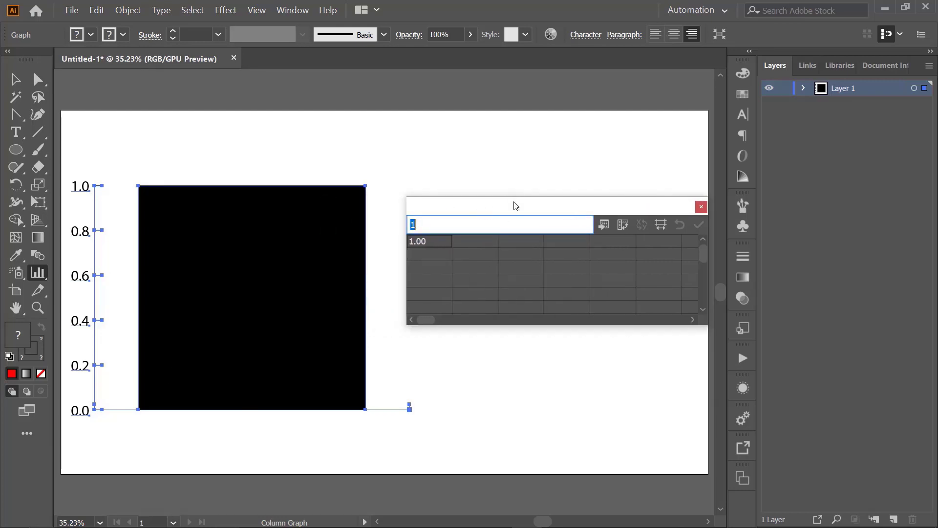
drag(515, 203, 497, 203)
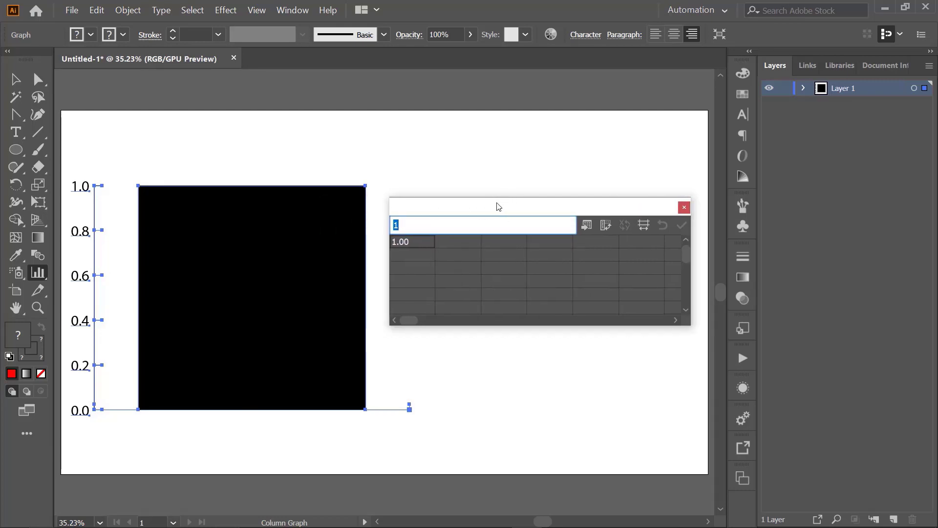
Enter 2, 4, 5 and 9 after the 1 in the first row of the column graph's data.
click(463, 238)
click(411, 255)
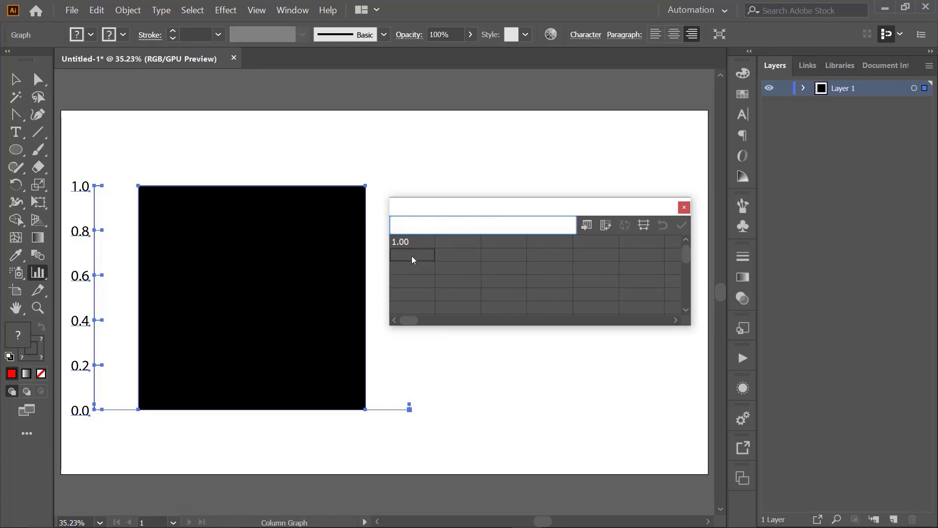
click(491, 243)
click(545, 245)
click(456, 242)
text(2)
key(Tab)
text(4)
key(Tab)
text(5)
key(Tab)
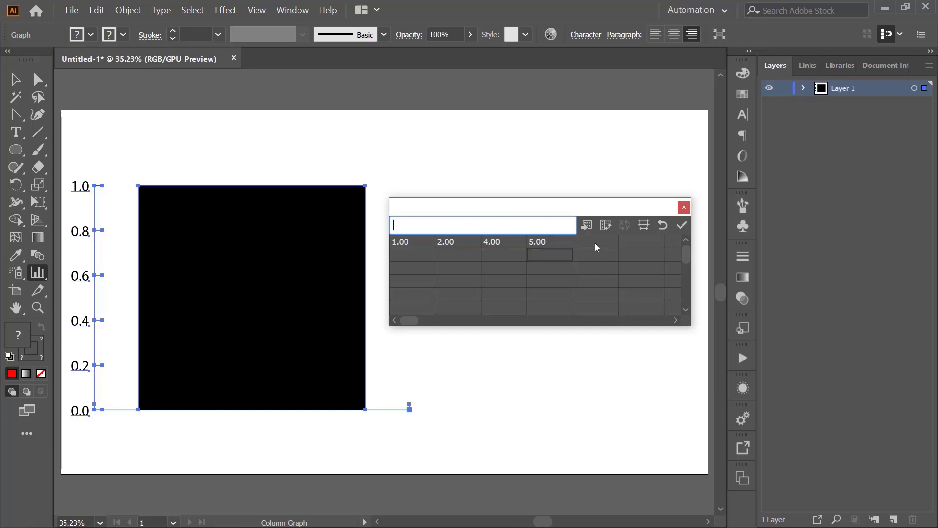
text(9)
Enter 0 in the fourth column and 6 in the second column of the third data row, and apply the data.
click(532, 264)
text(0)
key(Return)
click(456, 266)
text(6)
key(Return)
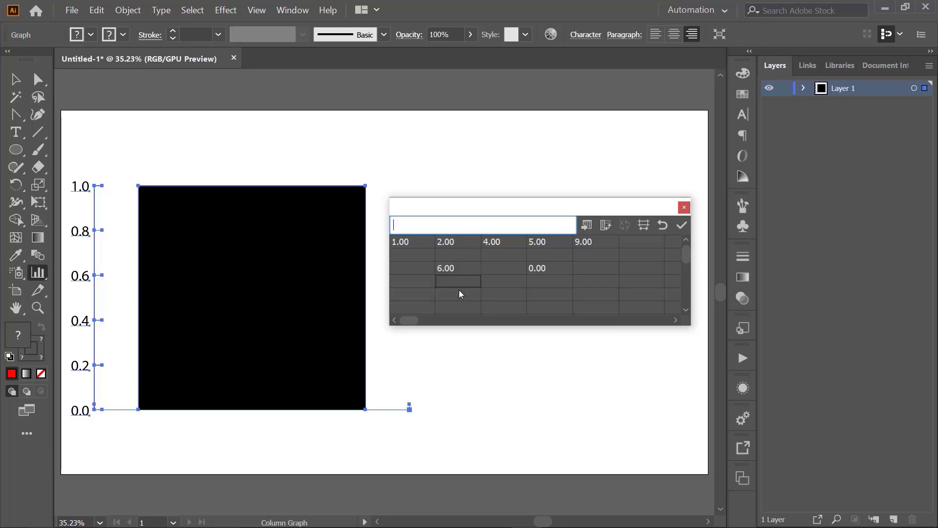
click(682, 225)
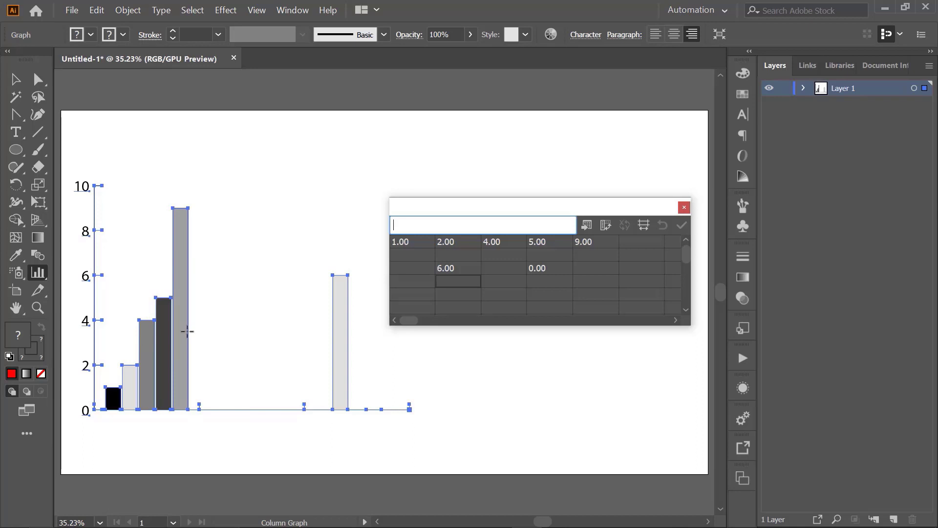
Move the column graph slightly to the right on the artboard.
click(15, 79)
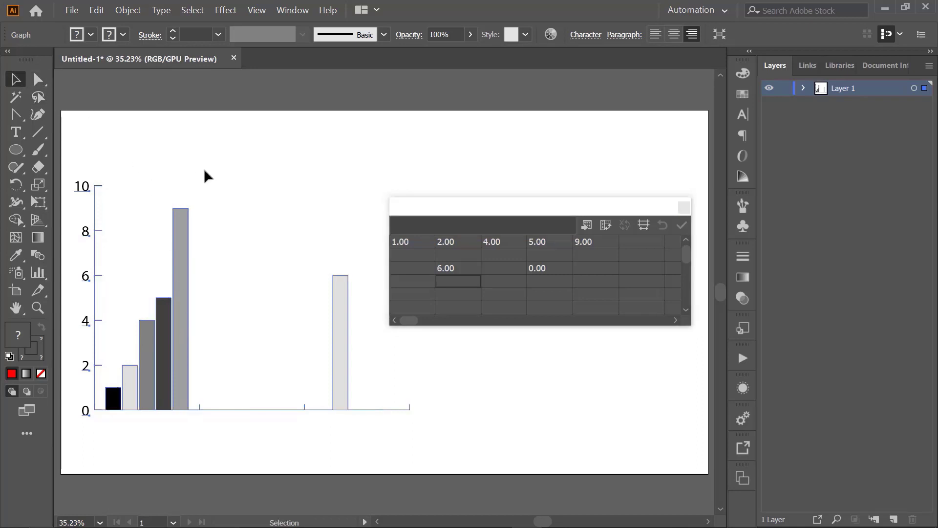
drag(182, 283, 197, 281)
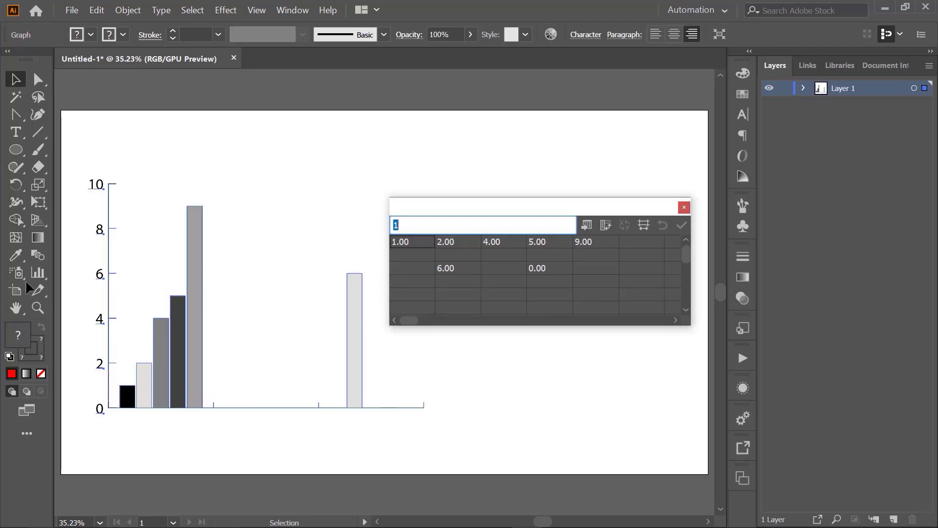
click(37, 274)
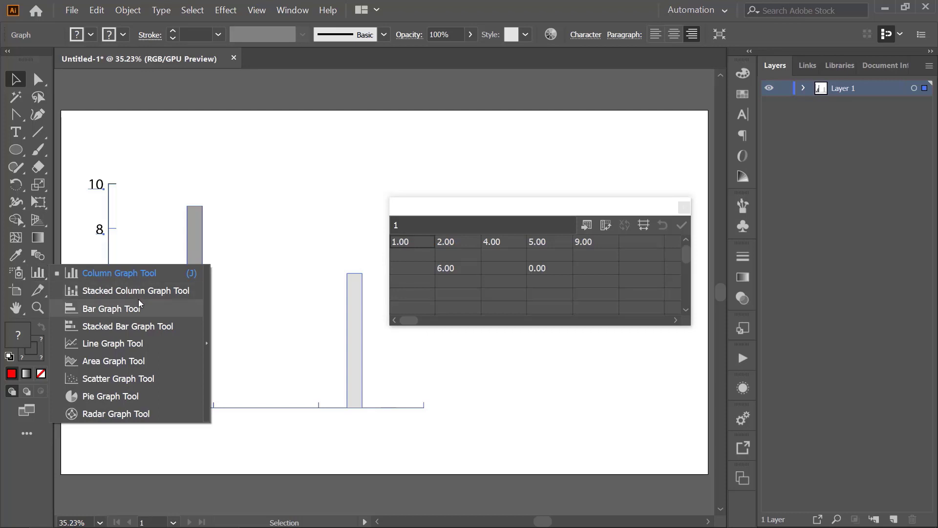
click(41, 270)
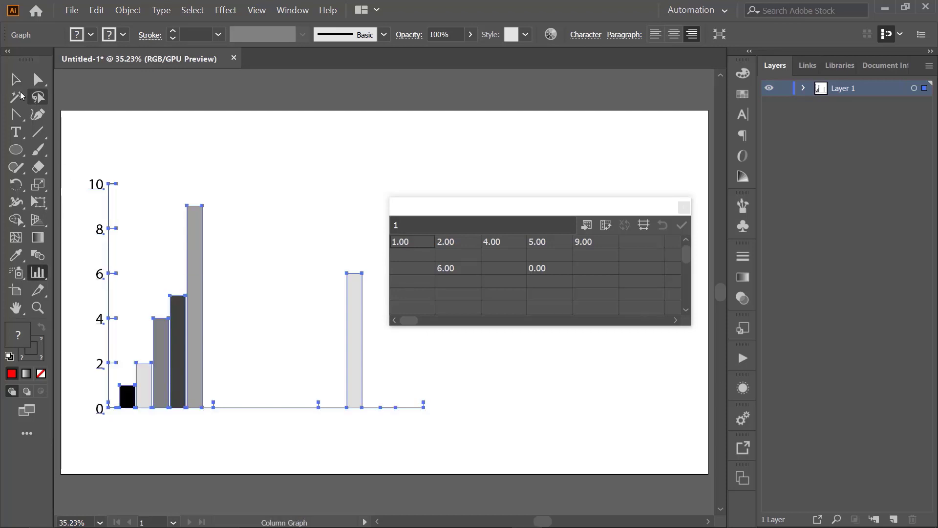
Close the graph data window and delete the column graph.
click(16, 81)
drag(82, 154, 359, 377)
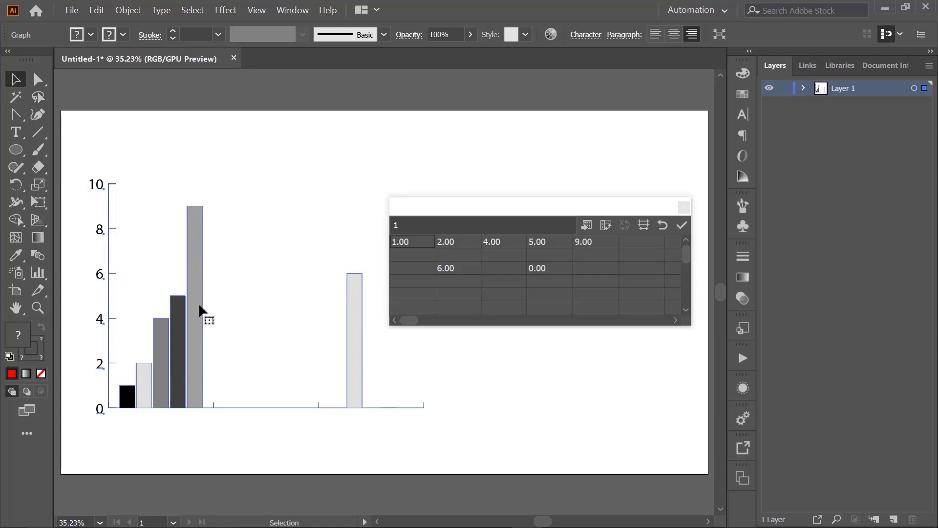
click(684, 207)
click(476, 290)
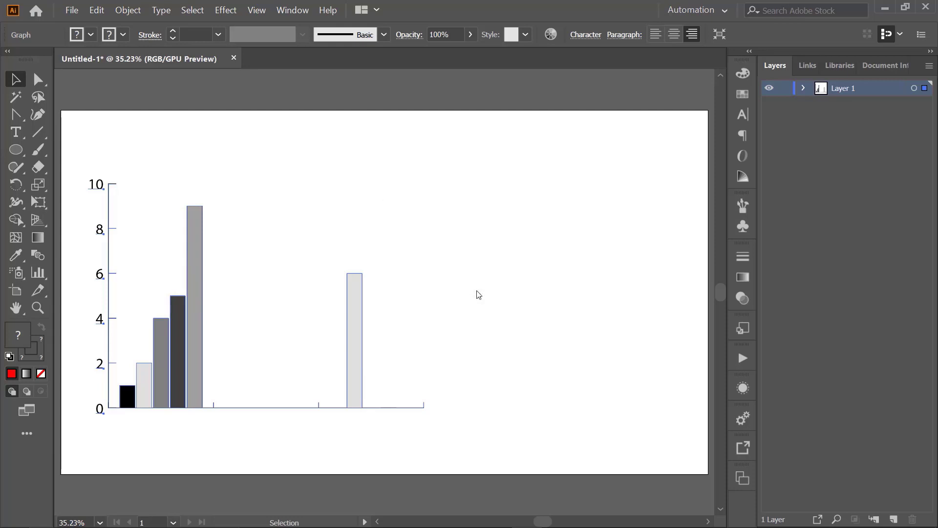
key(Delete)
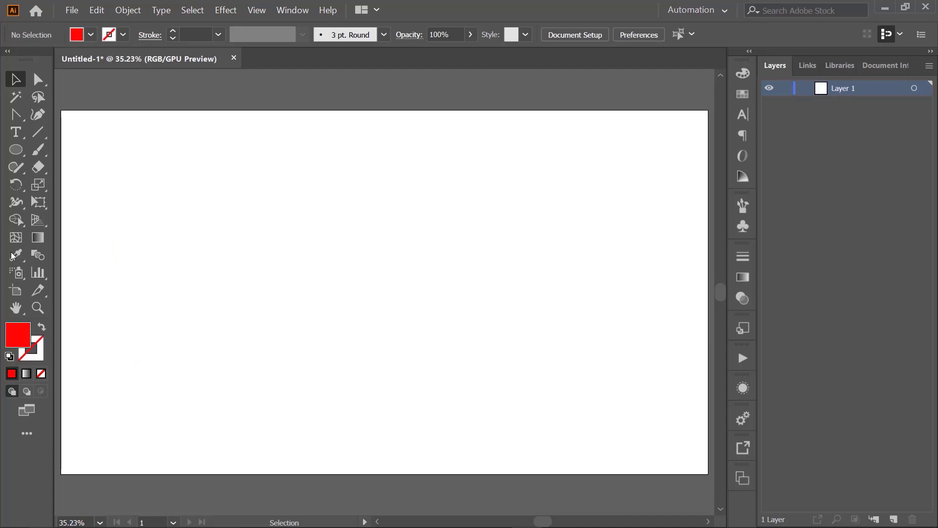
Draw a stacked column graph on the left half of the artboard and apply 4, 8 and 7 after the 1 in its first data row.
drag(38, 272, 111, 297)
drag(111, 185, 405, 369)
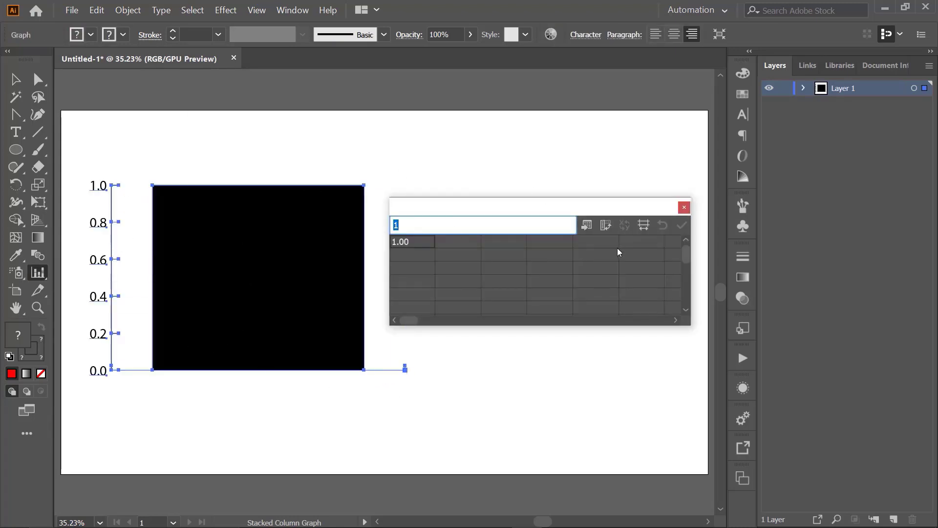
click(468, 239)
text(4)
key(Return)
click(499, 242)
text(8)
key(Return)
click(560, 242)
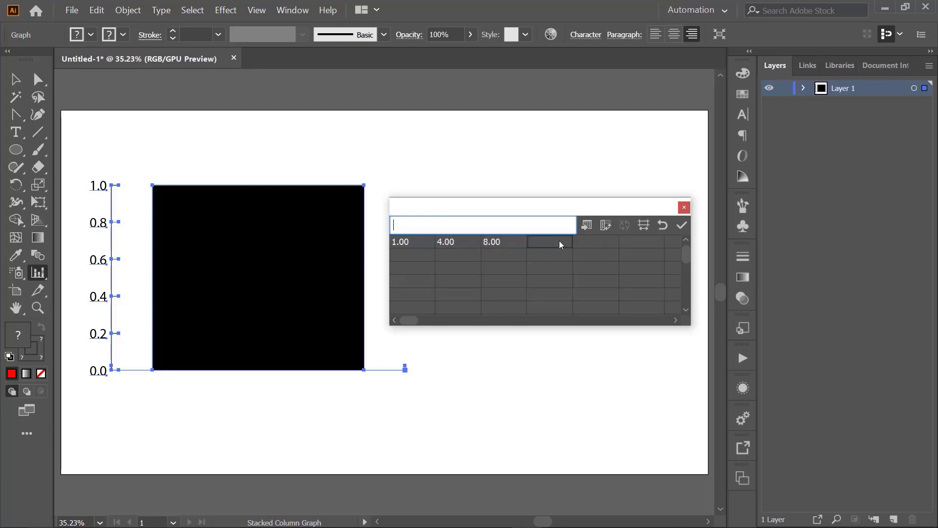
text(7)
key(Return)
click(682, 225)
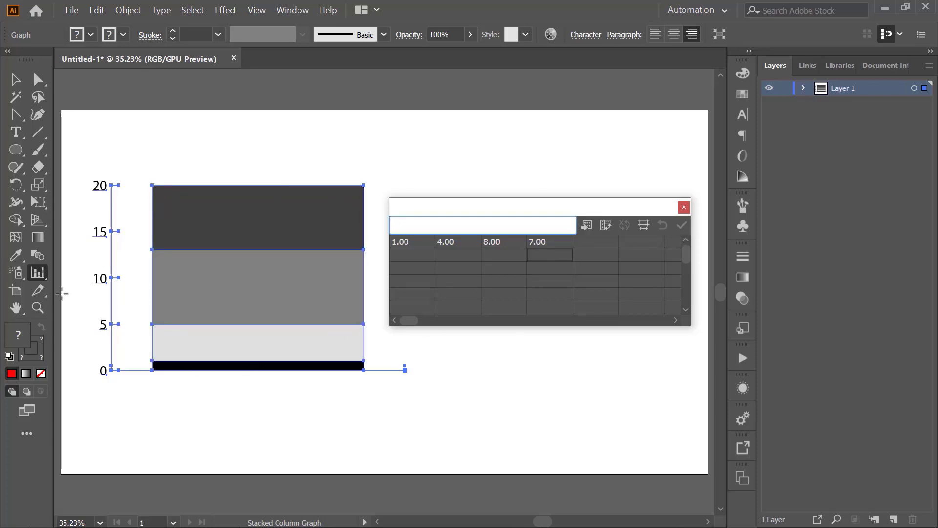
Close the graph data window and delete the stacked column graph.
click(43, 276)
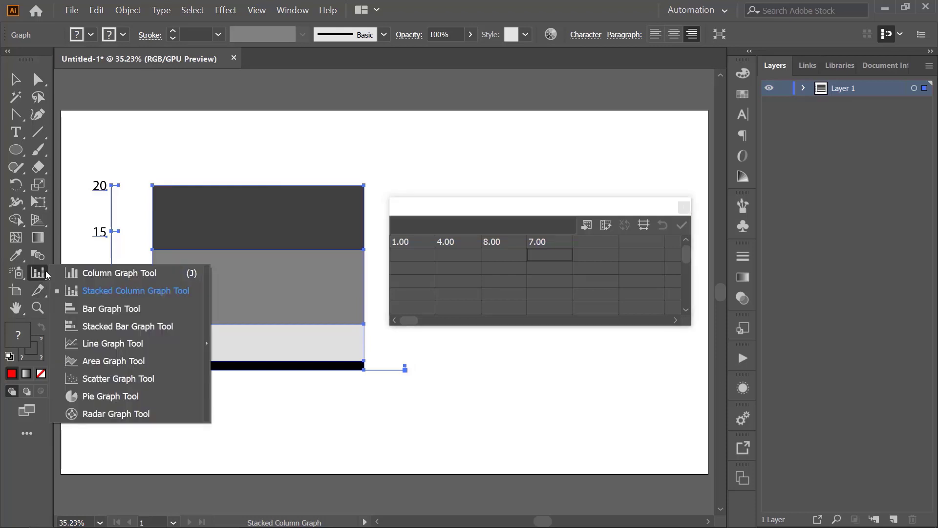
click(36, 281)
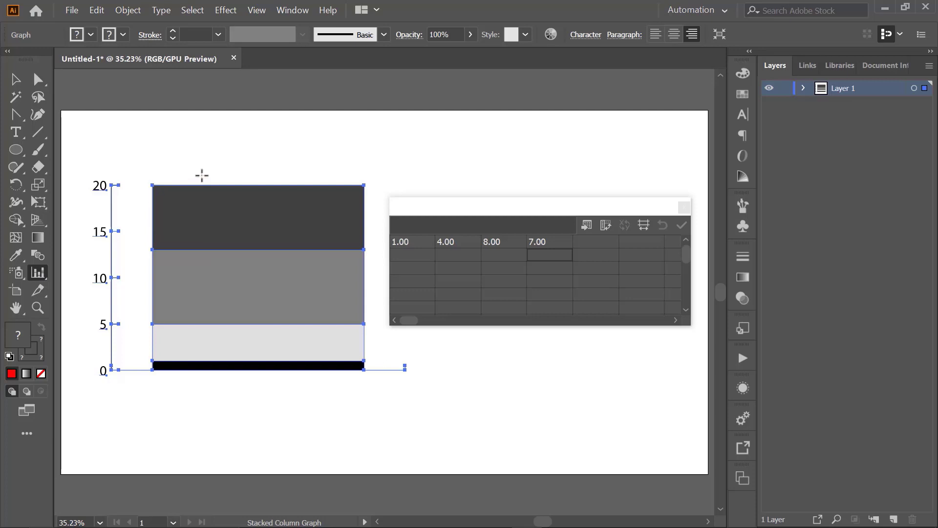
click(40, 275)
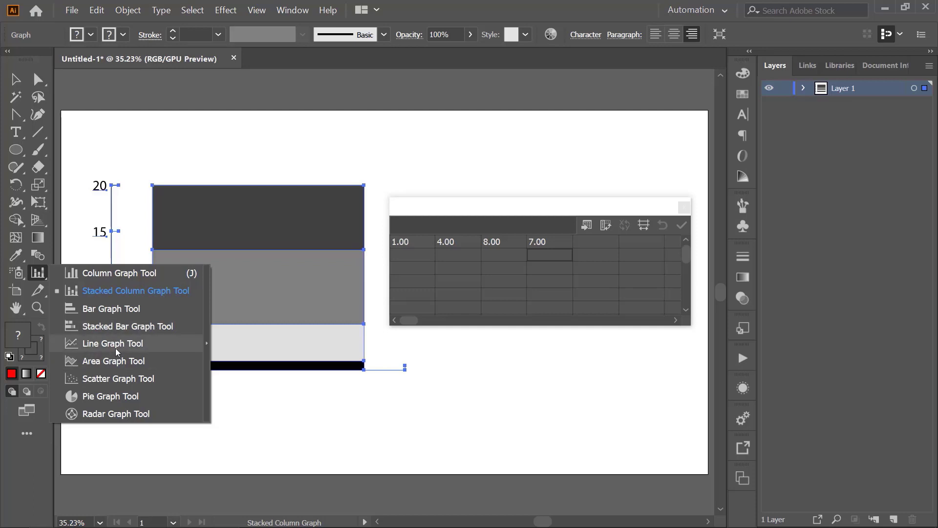
key(v)
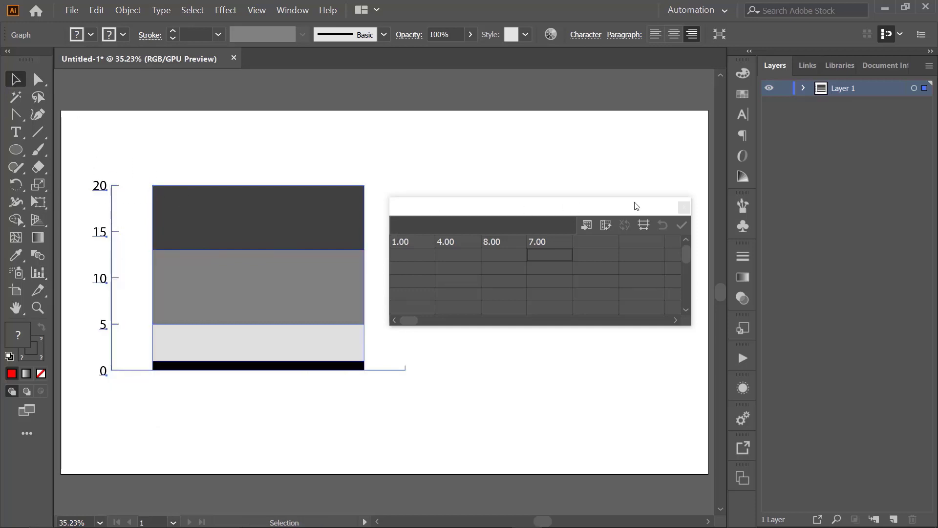
click(685, 208)
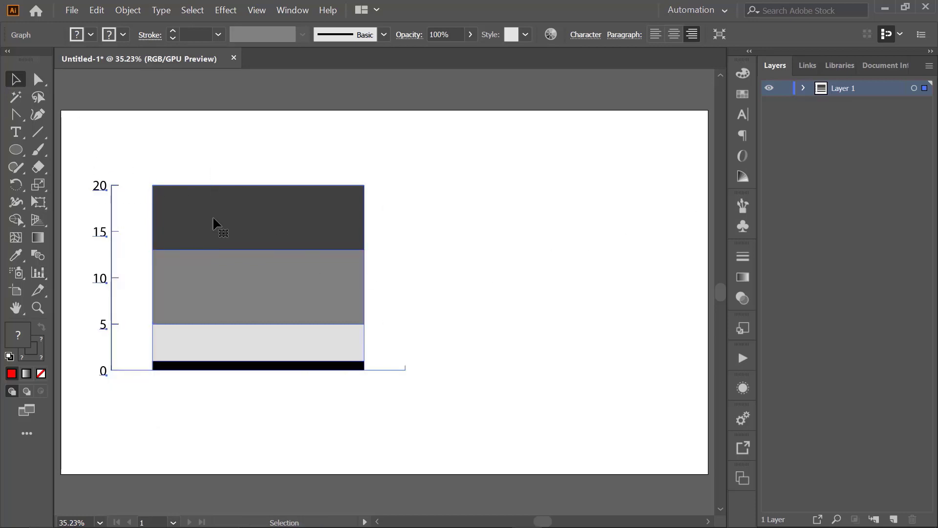
key(Delete)
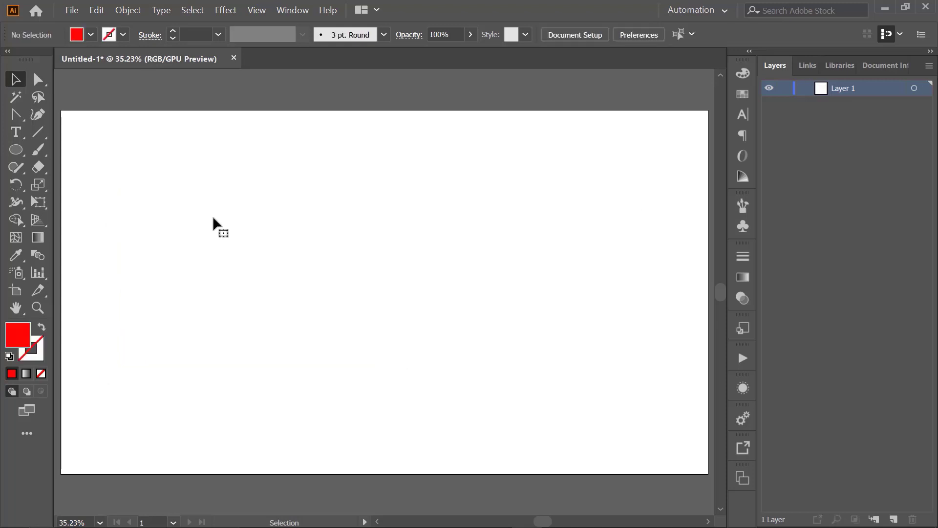
Draw a line graph across the left half of the empty artboard.
click(40, 275)
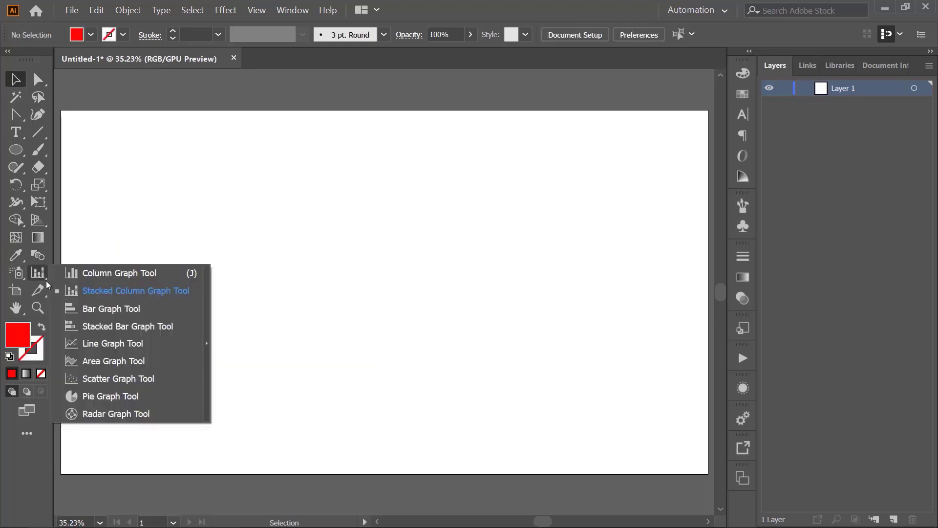
click(79, 343)
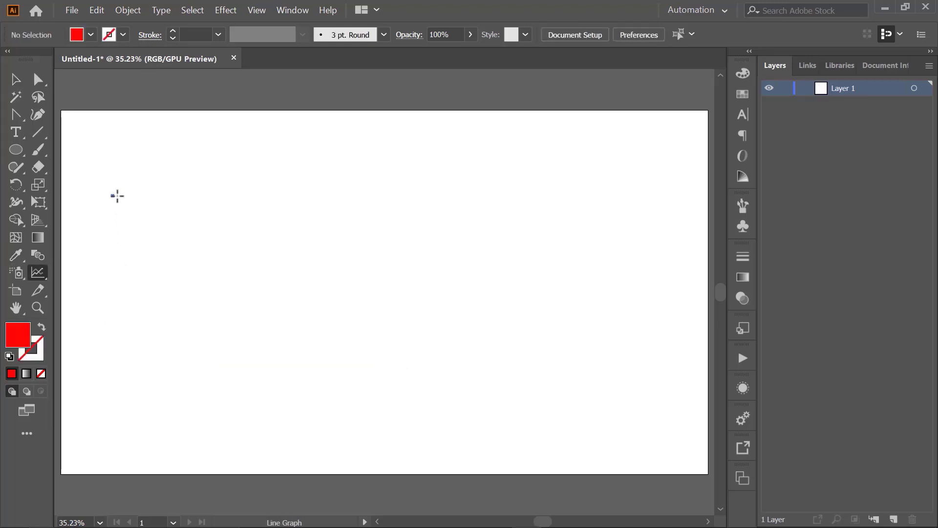
drag(114, 196, 405, 395)
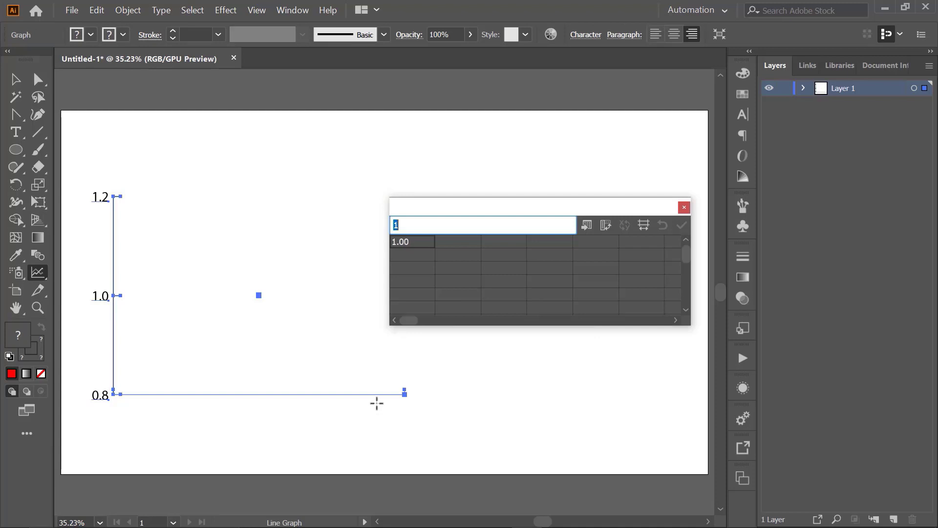
Enter 4, 7, 9, 5 and 2 after the 1 in the line graph's first data row and apply the data.
click(454, 244)
text(4)
click(503, 241)
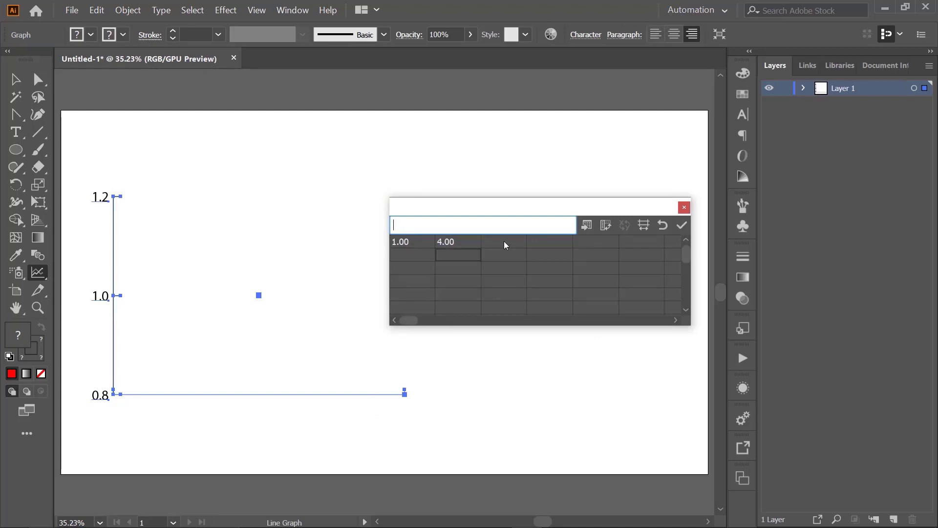
text(7)
key(Return)
click(539, 237)
text(9)
key(Return)
click(595, 243)
text(5)
key(Return)
click(627, 243)
text(2)
key(Return)
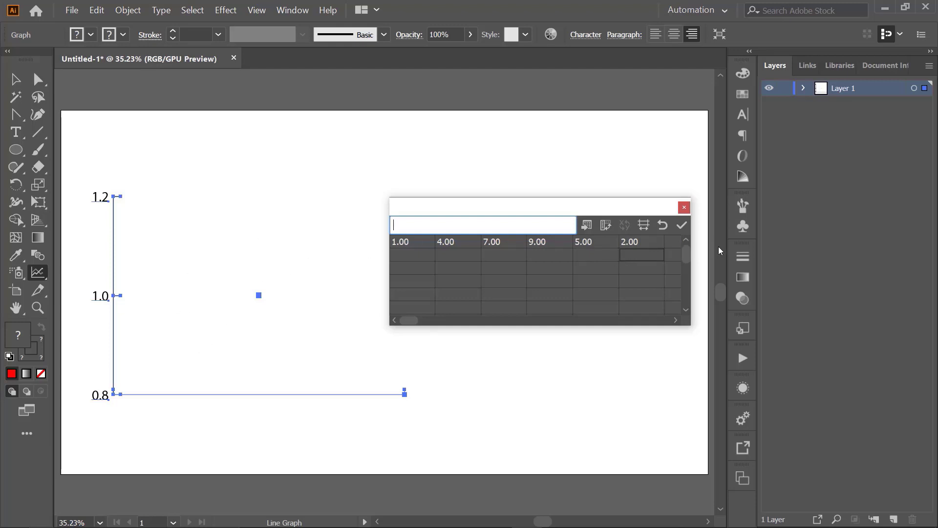
click(681, 225)
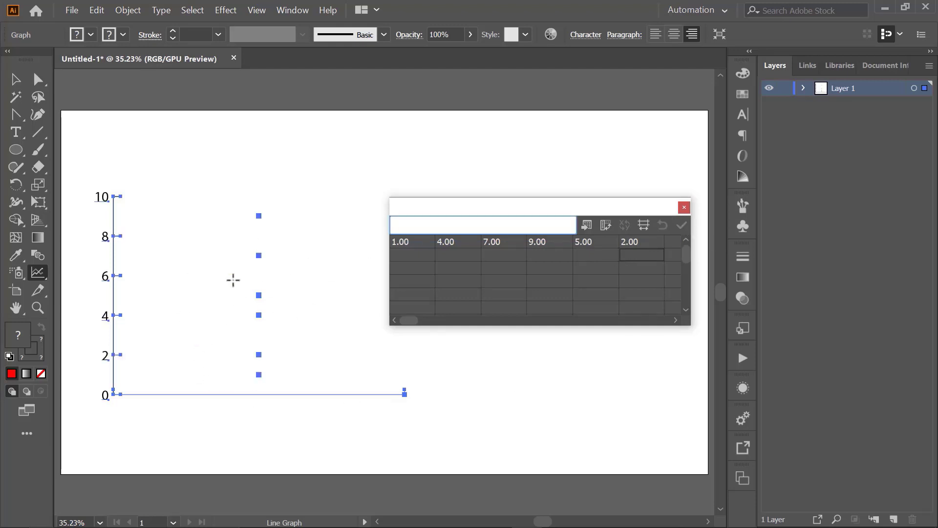
Enter 5, 7 and 2 in the first three columns of the line graph's third data row and apply them.
click(411, 260)
text(5)
click(458, 271)
text(7)
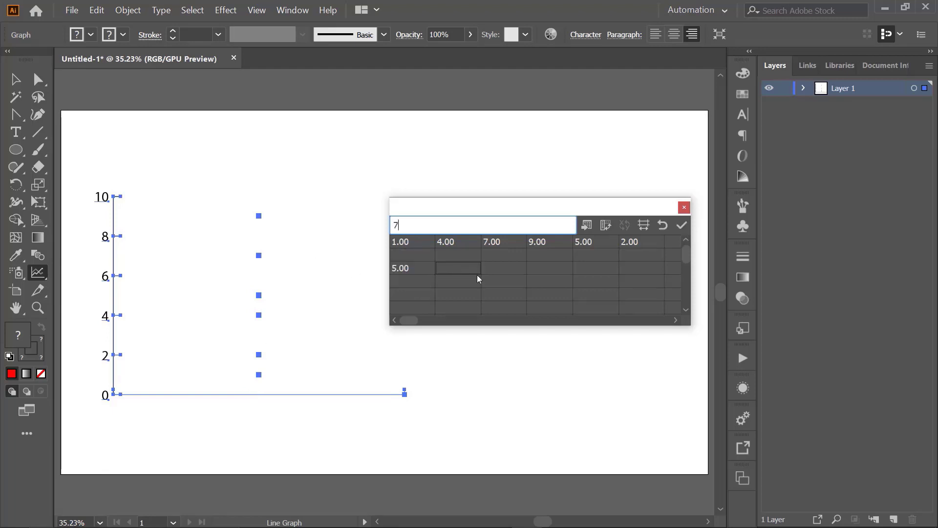
click(492, 268)
text(2)
key(Return)
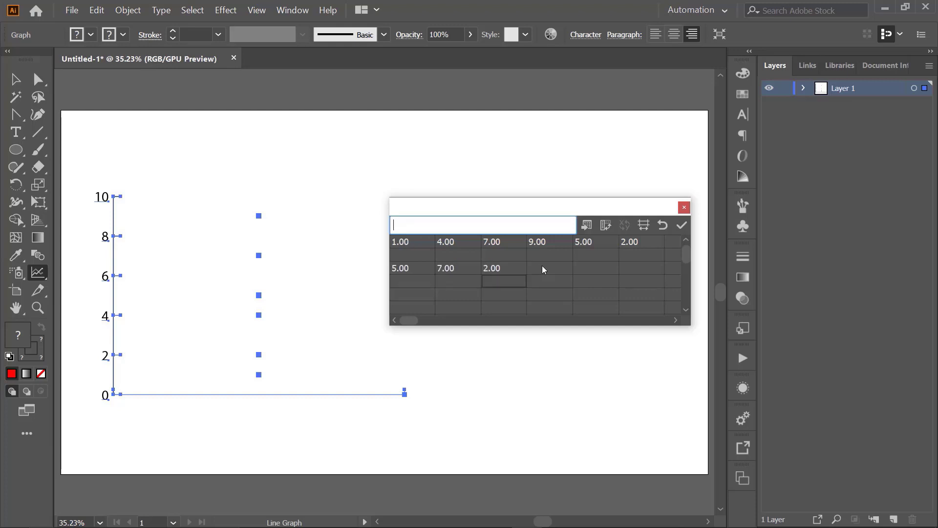
click(683, 226)
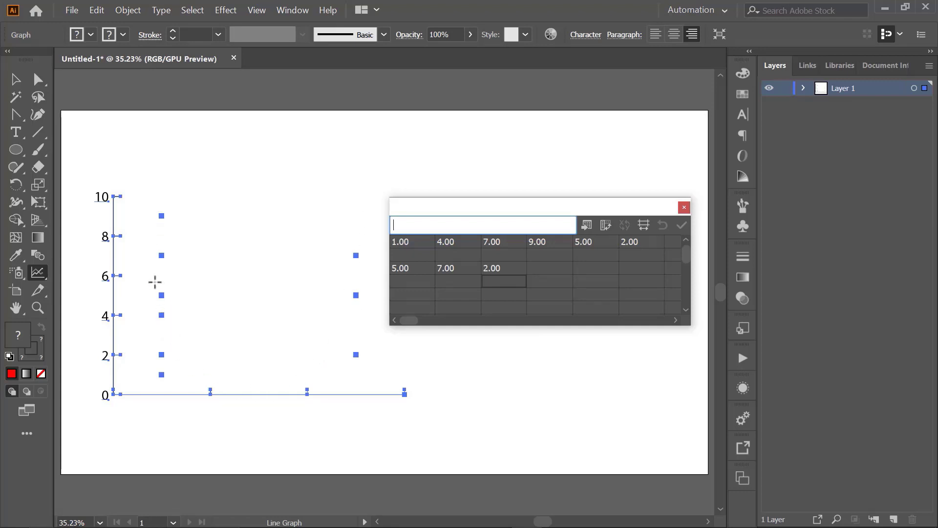
click(38, 272)
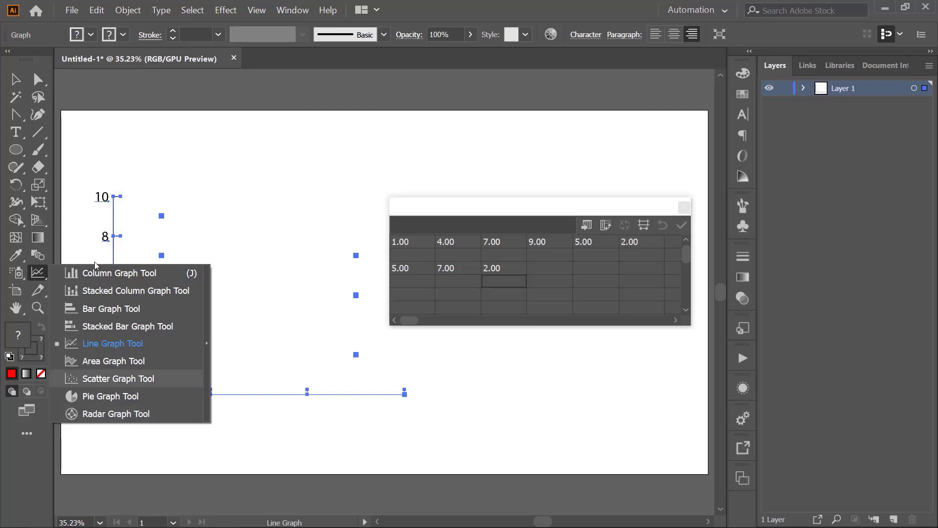
Close the graph data window and delete the line graph.
click(15, 79)
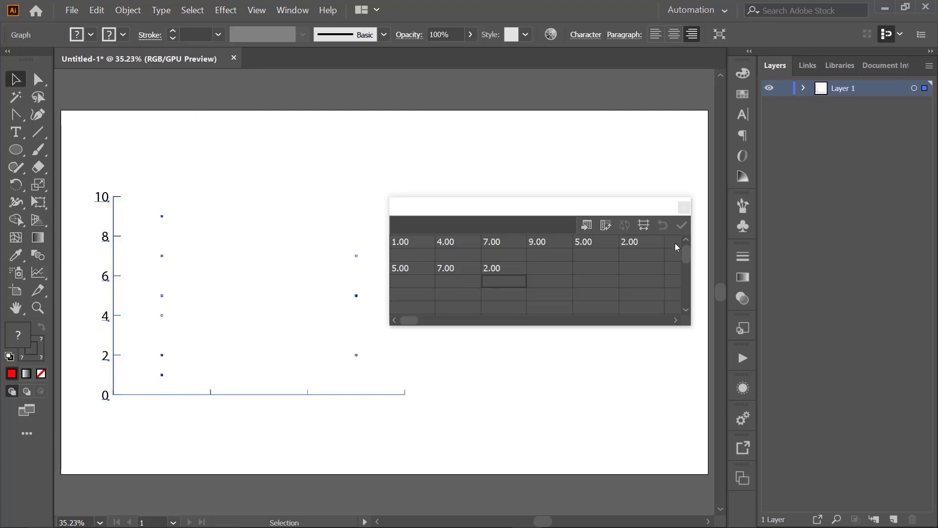
click(685, 207)
drag(107, 181, 424, 393)
key(Delete)
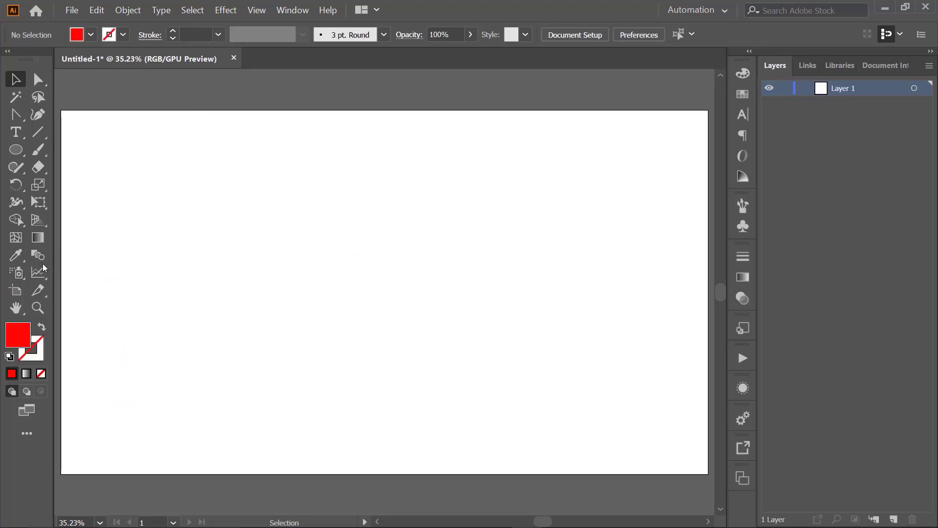
Draw a pie graph in the artboard's upper-left area, enter 5, 10 and 34 after the 1 in its first data row and apply them.
drag(43, 268, 83, 394)
drag(232, 228, 319, 330)
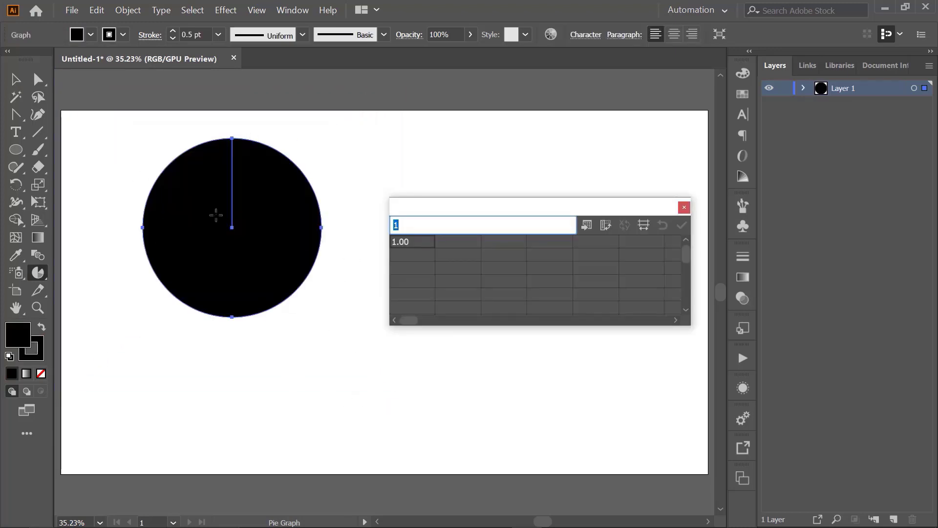
click(455, 243)
text(5)
click(505, 244)
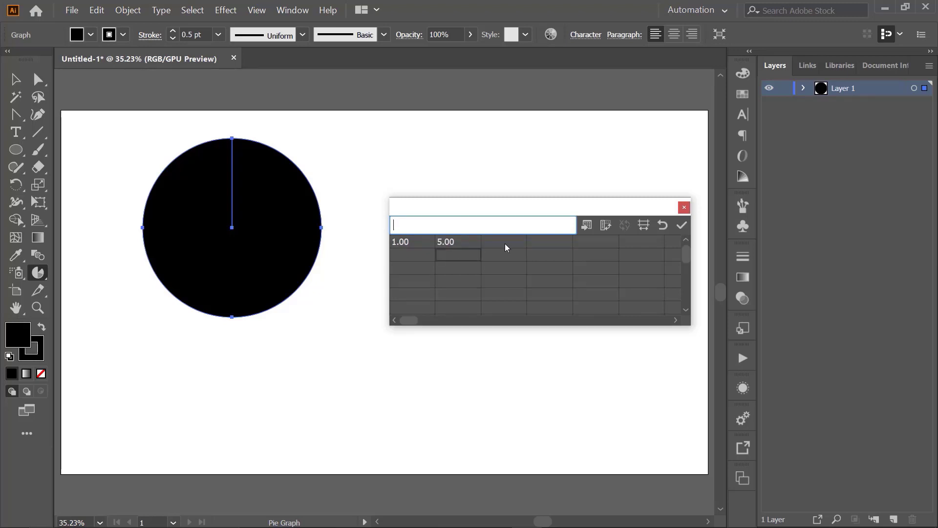
text(10)
click(550, 240)
text(34)
click(540, 254)
click(681, 225)
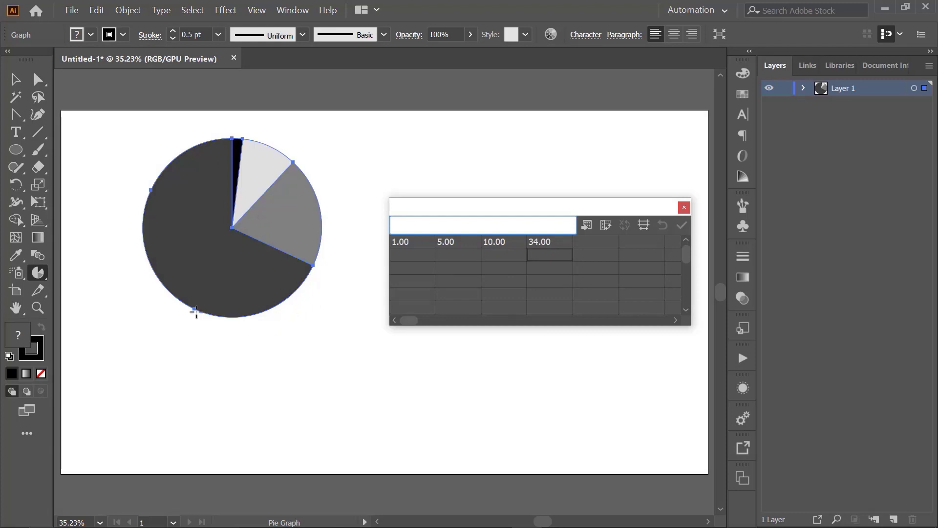
Make Radar Graph the current graph tool, close the graph data window and delete the pie graph.
click(16, 79)
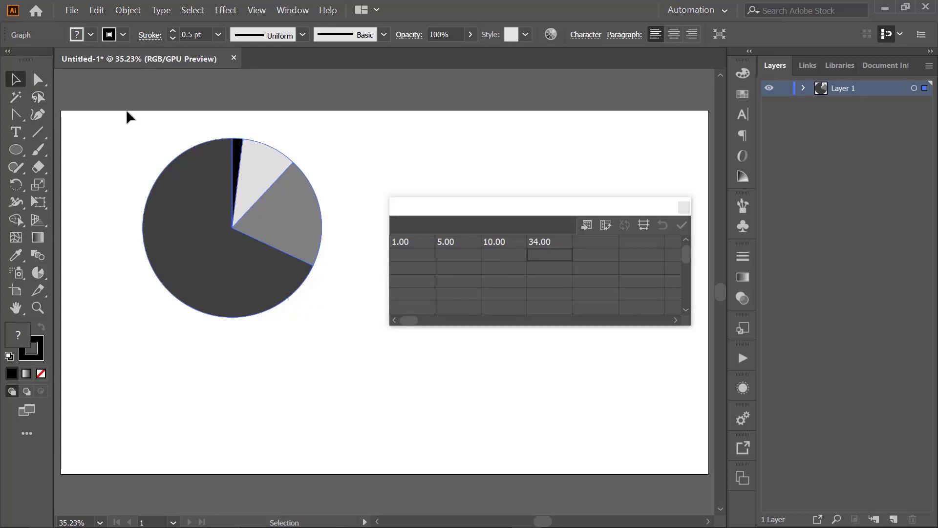
click(379, 192)
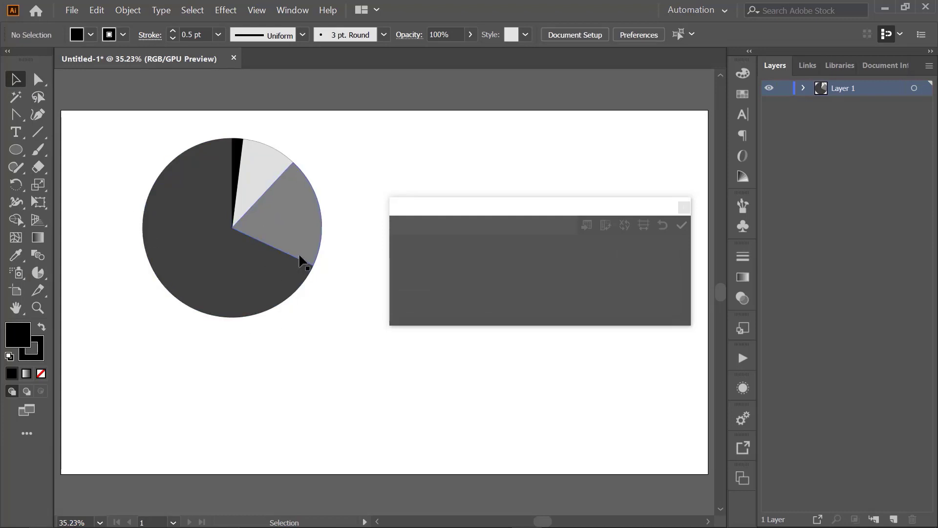
click(264, 245)
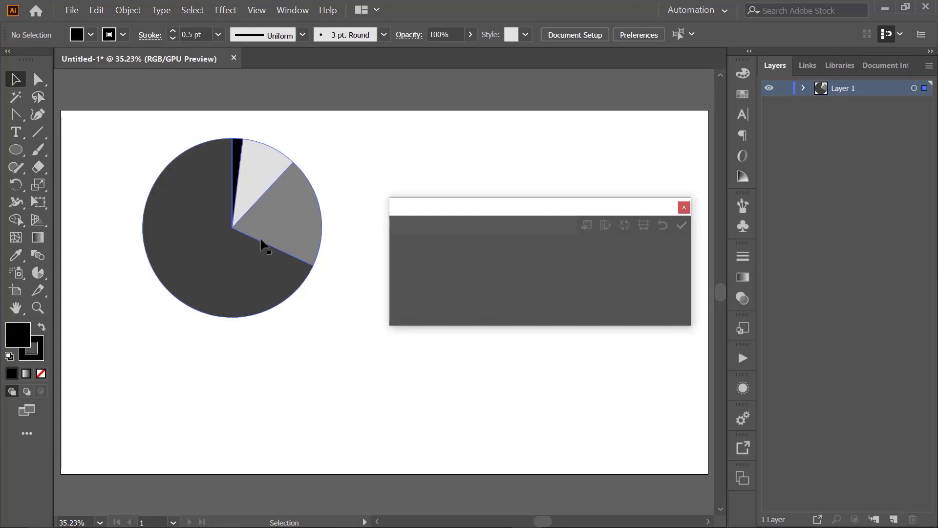
click(45, 274)
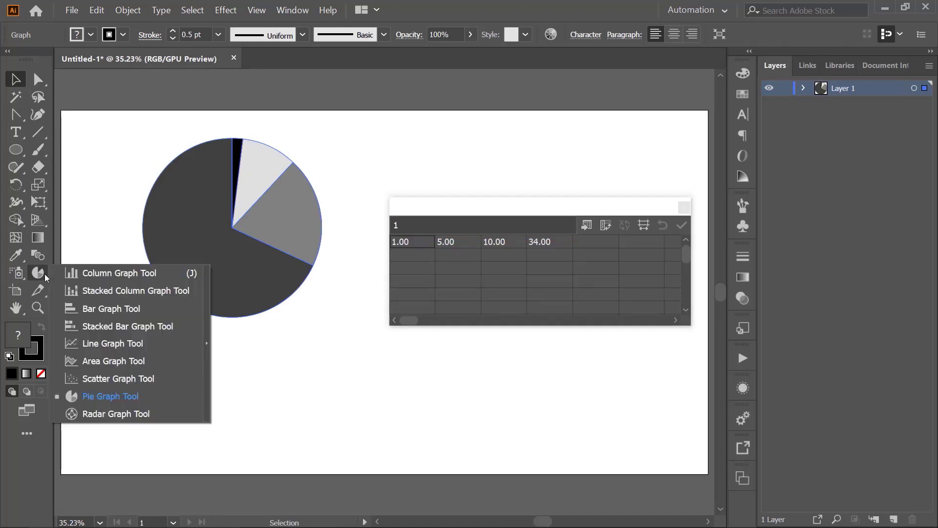
click(95, 414)
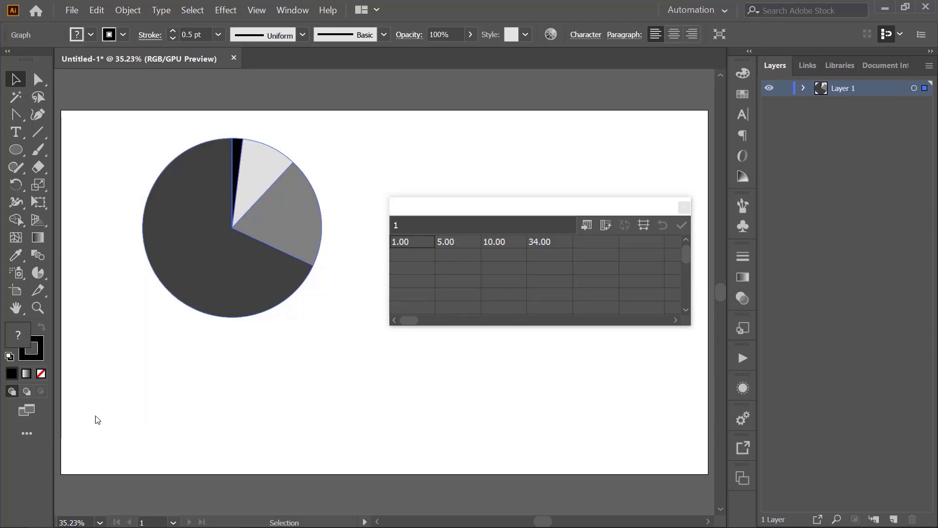
click(16, 97)
click(16, 82)
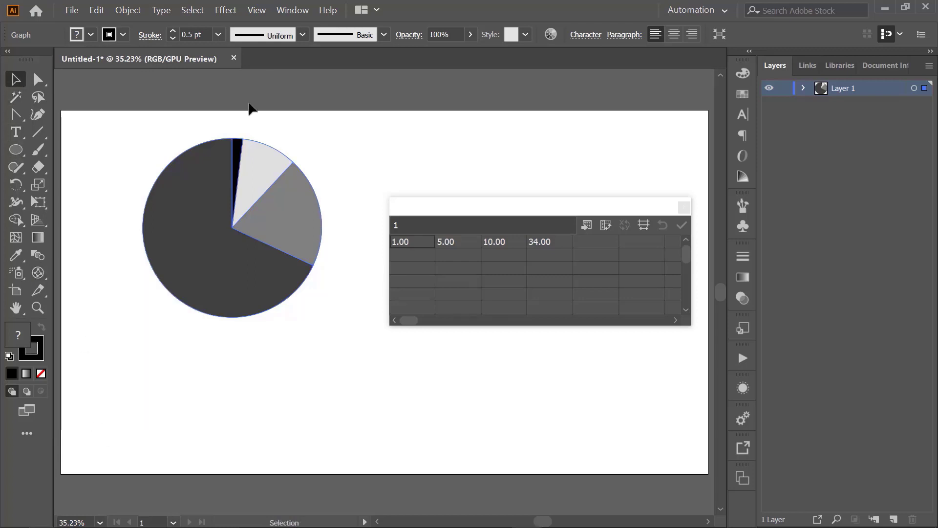
click(685, 207)
key(Delete)
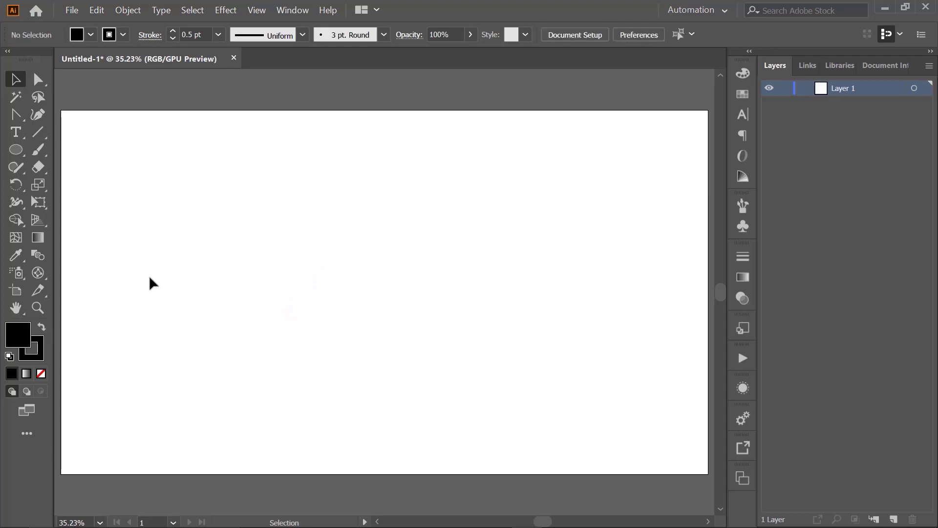
Draw a radar graph on the artboard's left half and apply 6, 8 and 7 in the second, fourth and fifth columns of its first data row.
click(39, 272)
drag(242, 222, 367, 338)
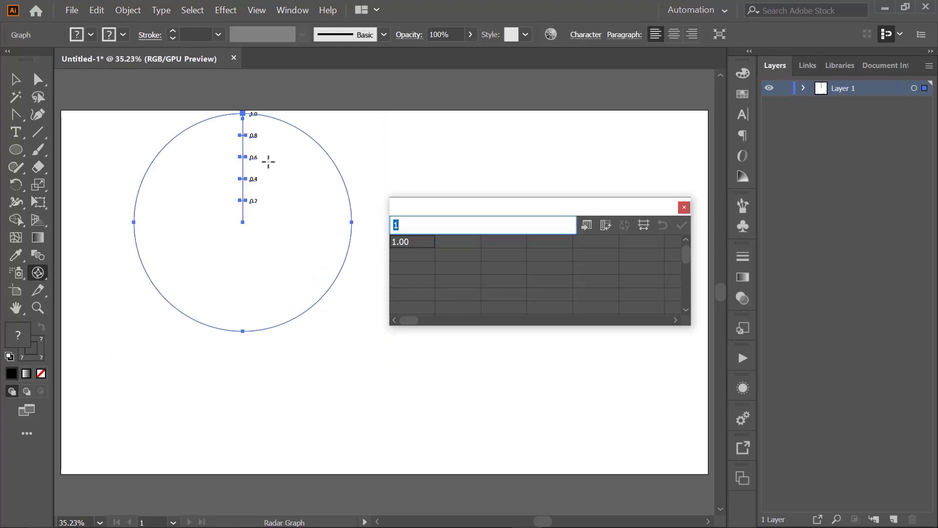
click(449, 245)
text(6)
click(529, 245)
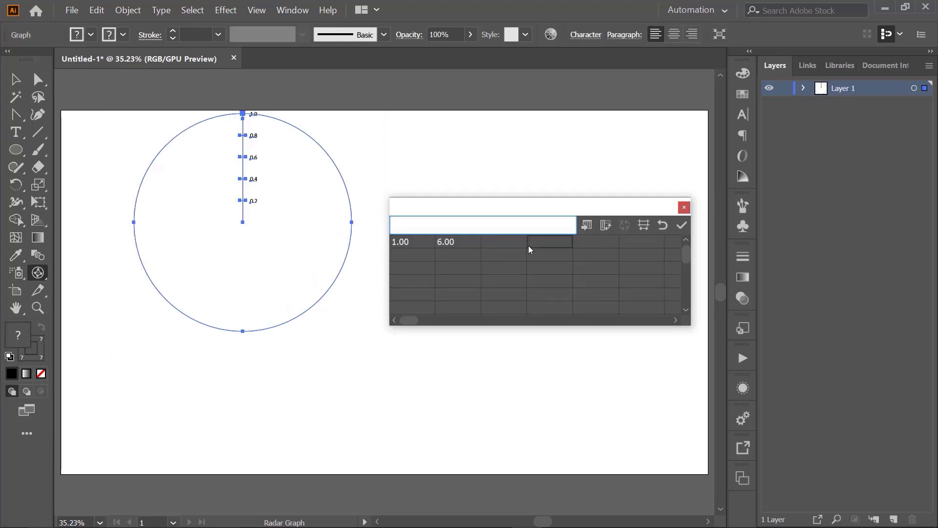
text(8)
key(Return)
click(588, 246)
text(7)
click(686, 225)
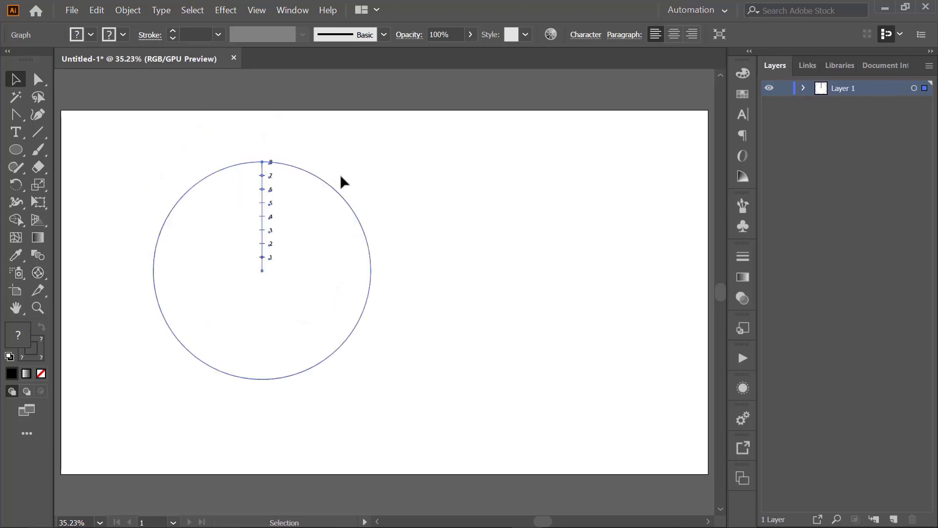
Display the list of available graph tools.
right_click(38, 272)
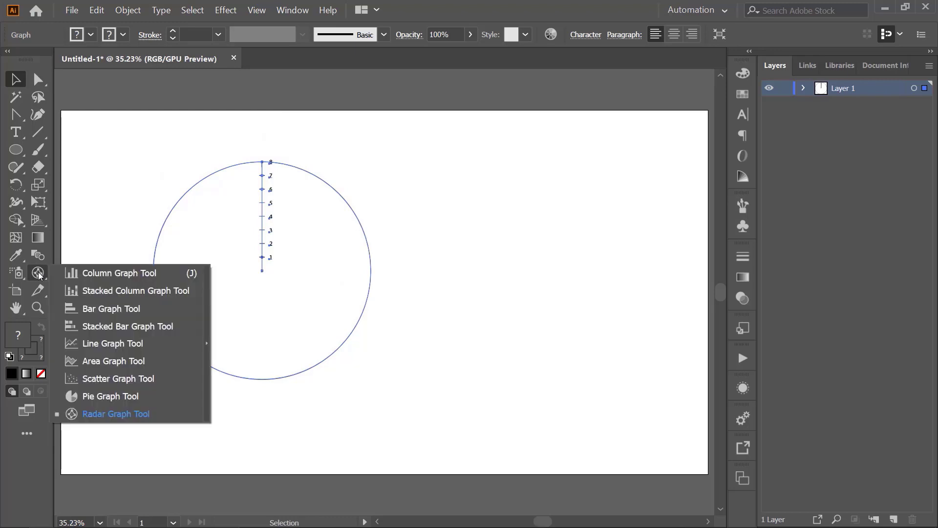